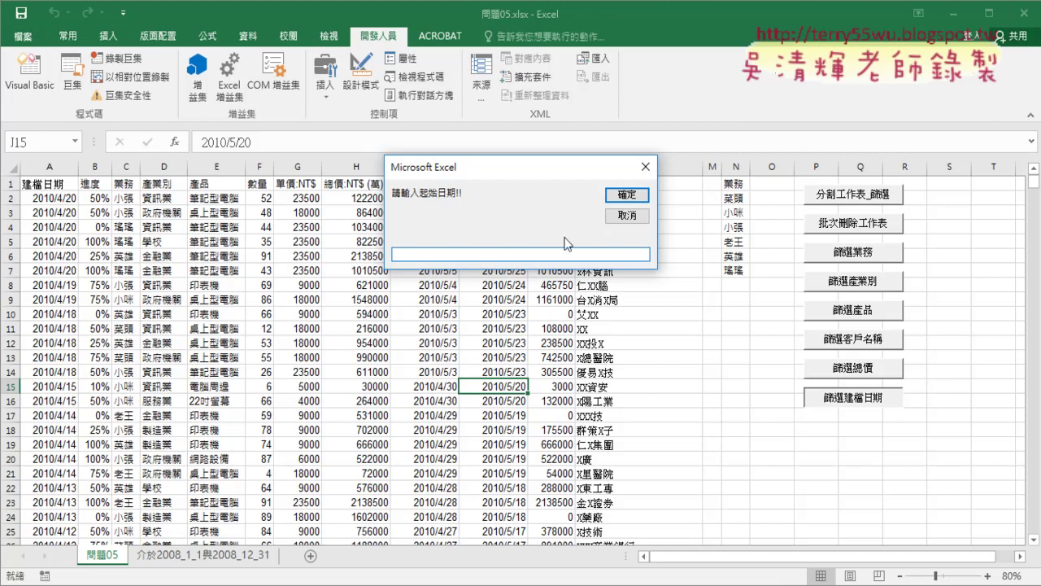
# Step: Enter 2009/1/1 as the start date and 2009/12/31 as the end date to run the filter
pyautogui.write('2')
pyautogui.write('009/1')
pyautogui.write('/1')
pyautogui.press('Return')
pyautogui.write('2009/1')
pyautogui.write('2/31')
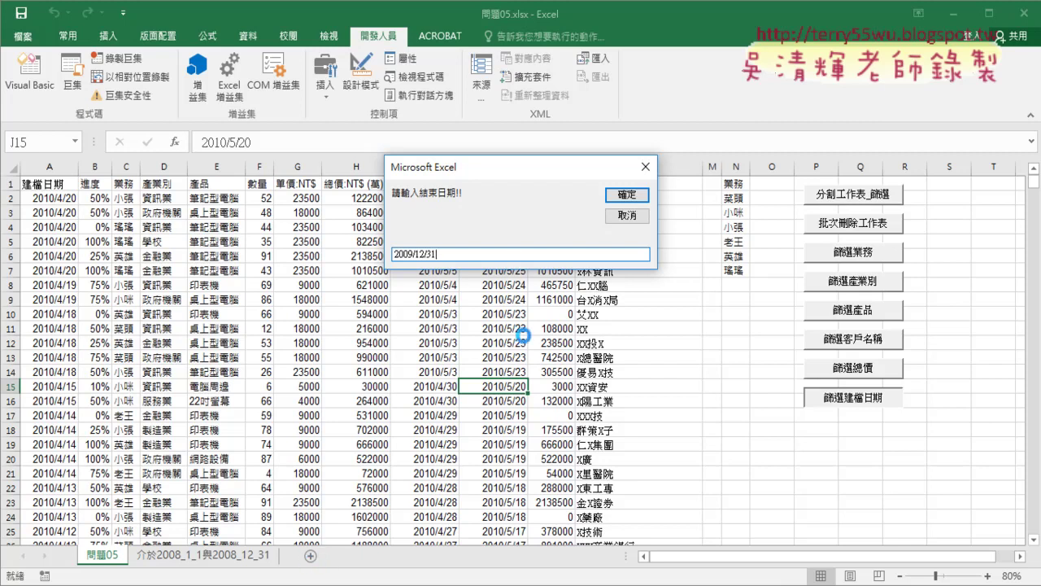
pyautogui.click(624, 197)
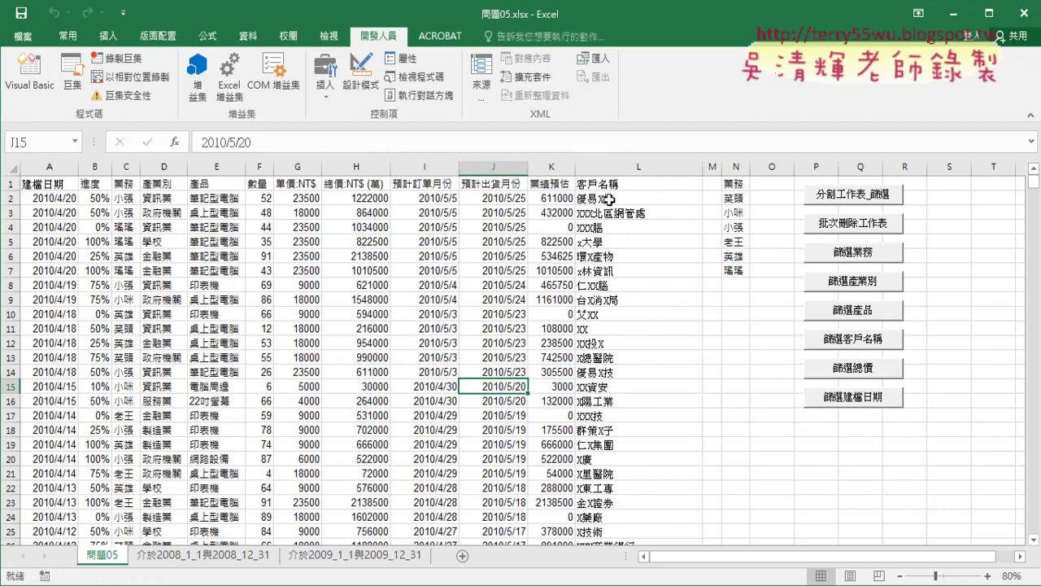
# Step: On the 介於2009_1_1與2009_12_31 sheet, select build-date column A and show the 資料 tools
pyautogui.click(355, 559)
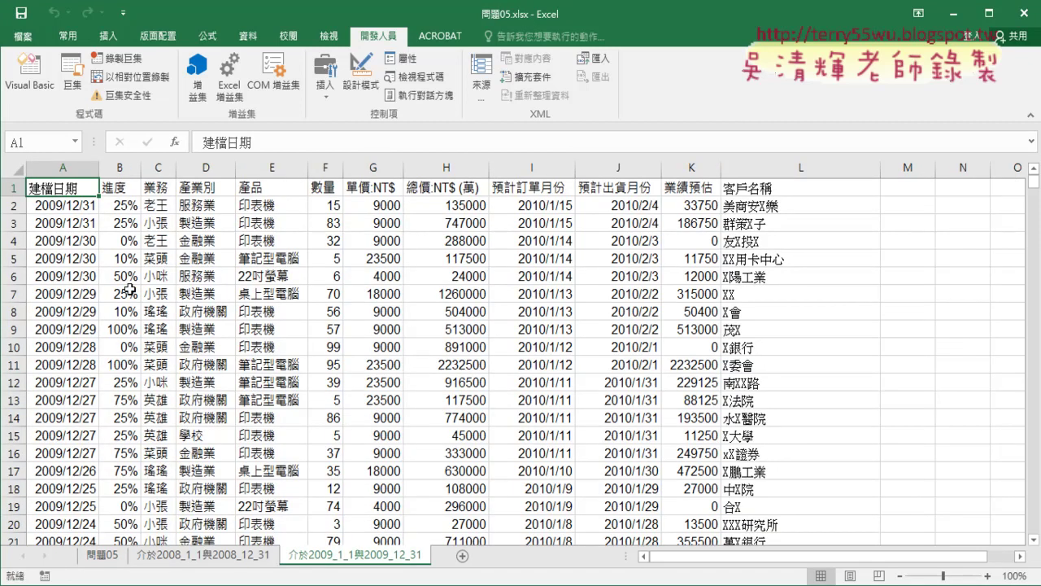
pyautogui.click(66, 168)
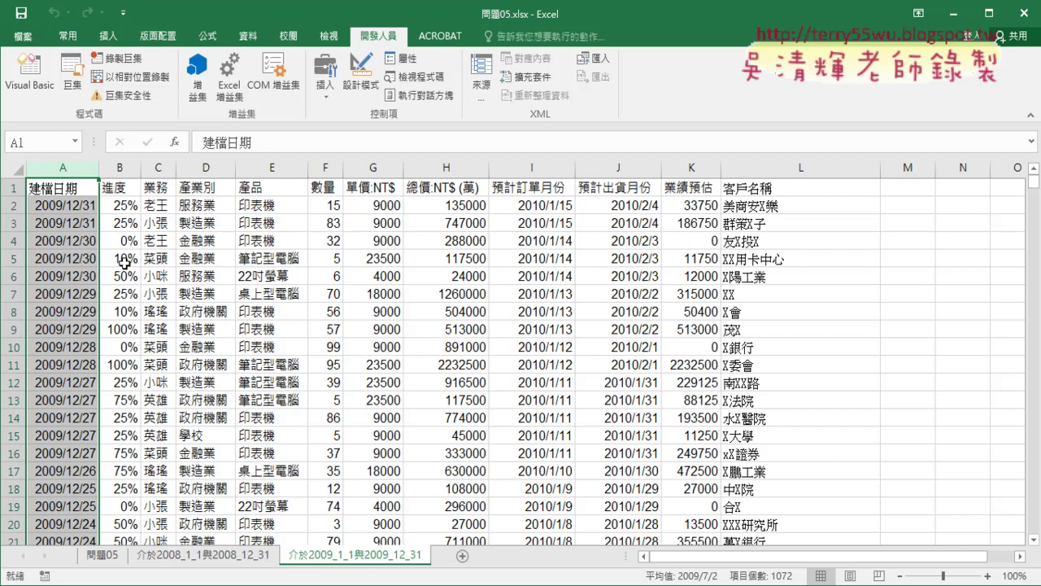
pyautogui.click(247, 36)
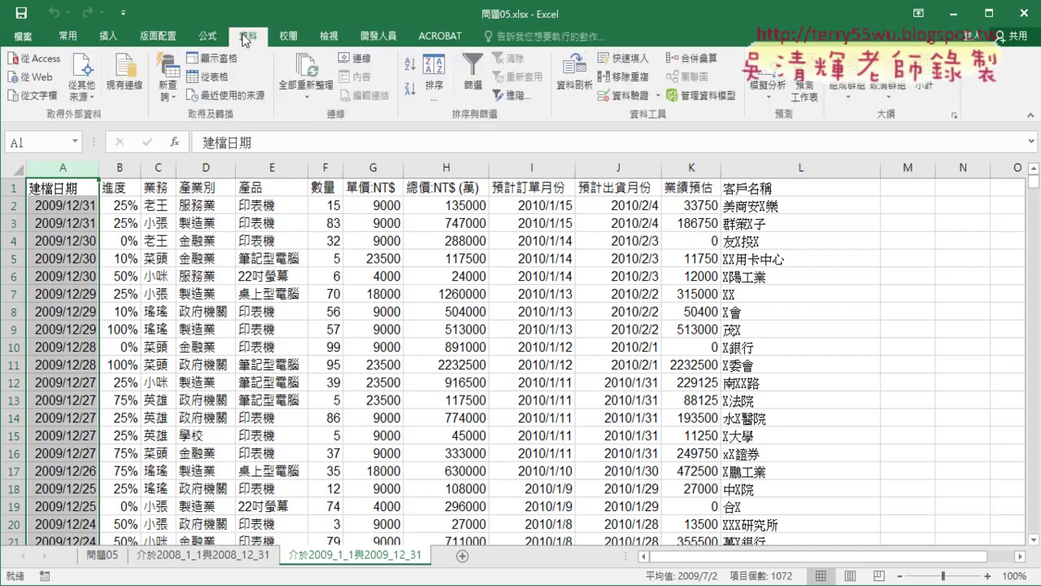
pyautogui.click(411, 65)
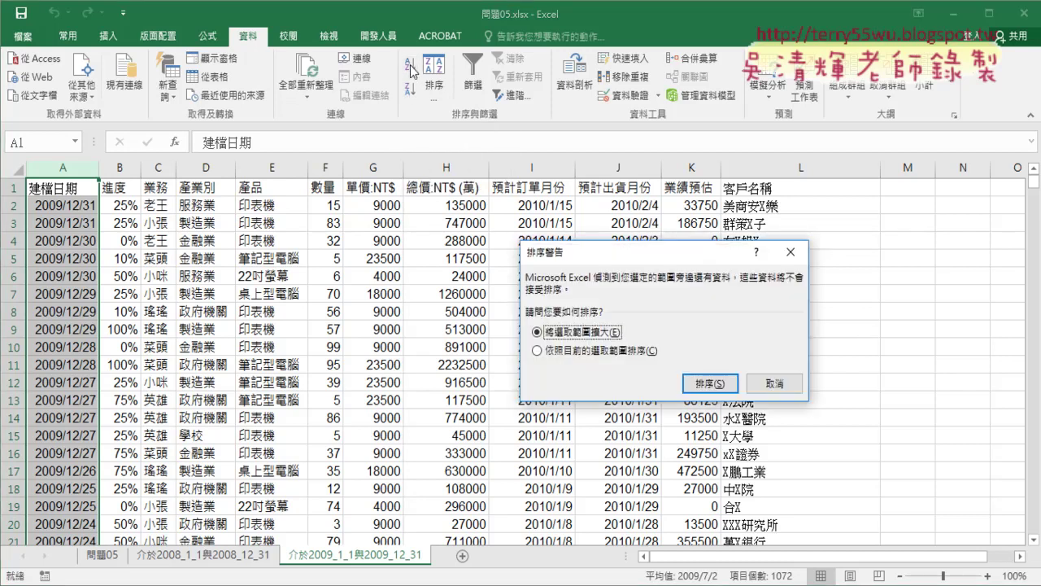
pyautogui.click(706, 389)
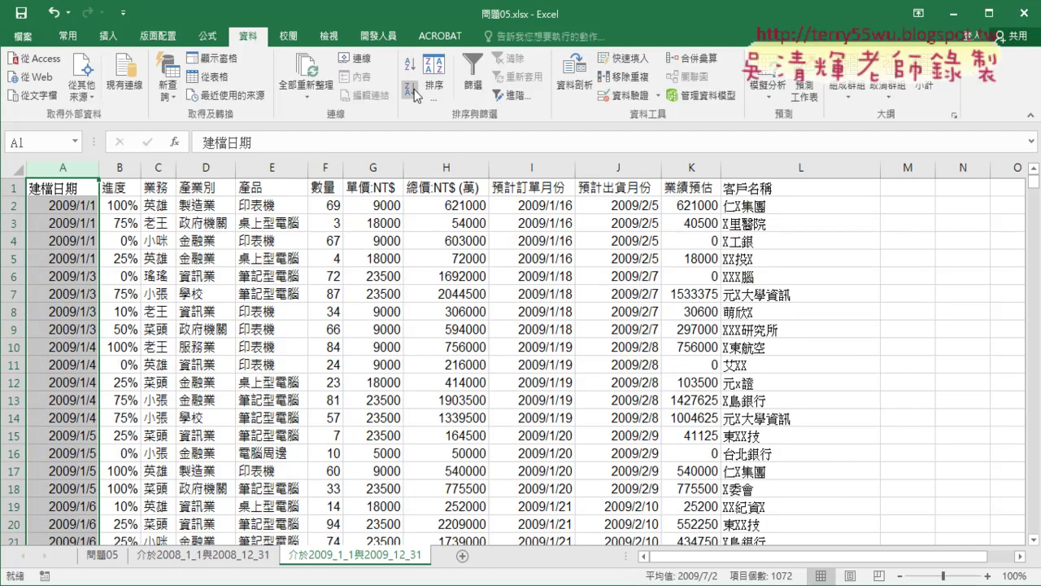
pyautogui.click(411, 89)
pyautogui.click(707, 391)
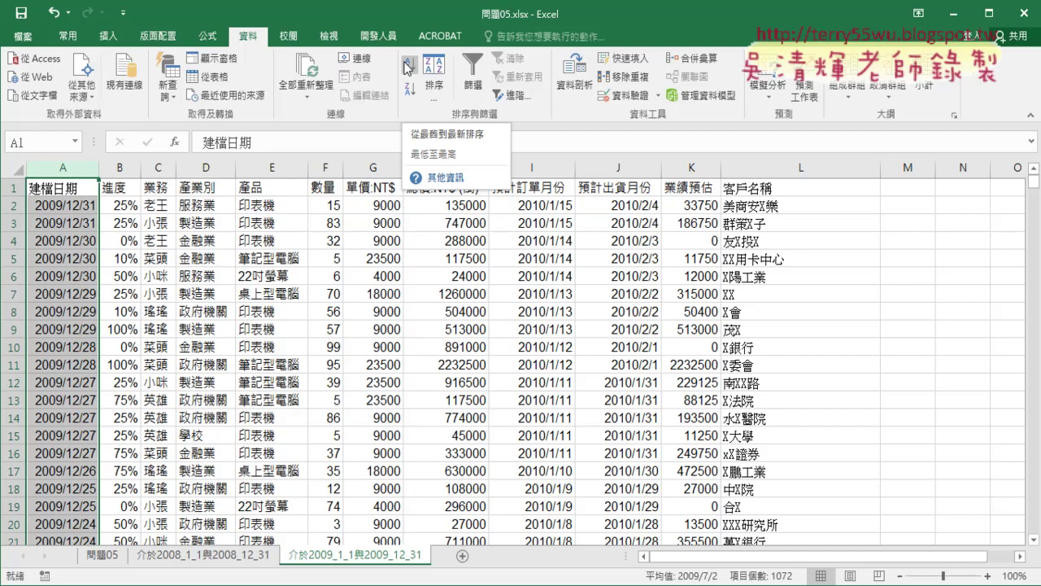
# Step: Select the results range from A1, then clear the selection
pyautogui.click(61, 187)
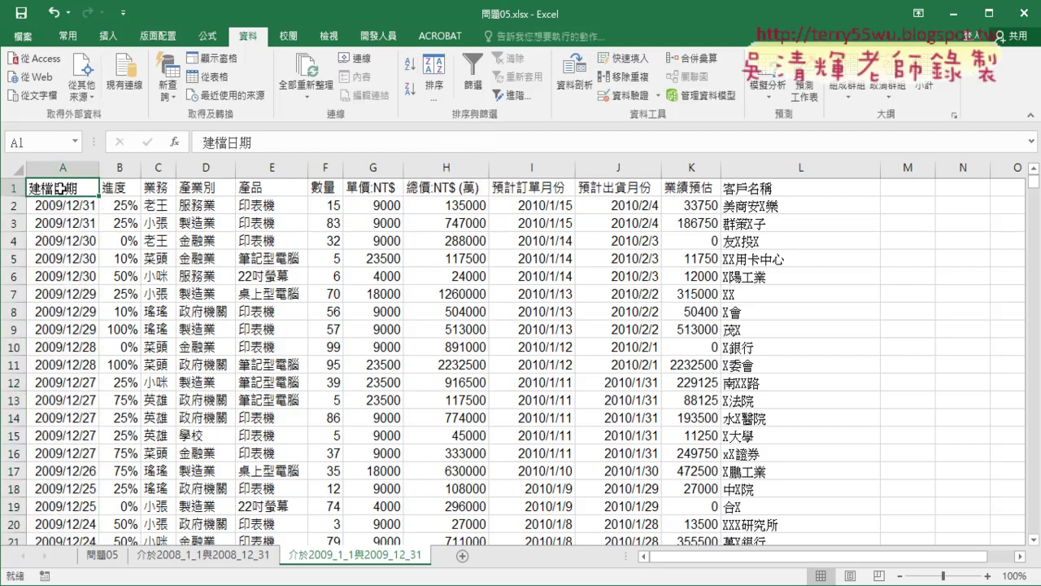
pyautogui.moveTo(61, 188); pyautogui.dragTo(566, 440)
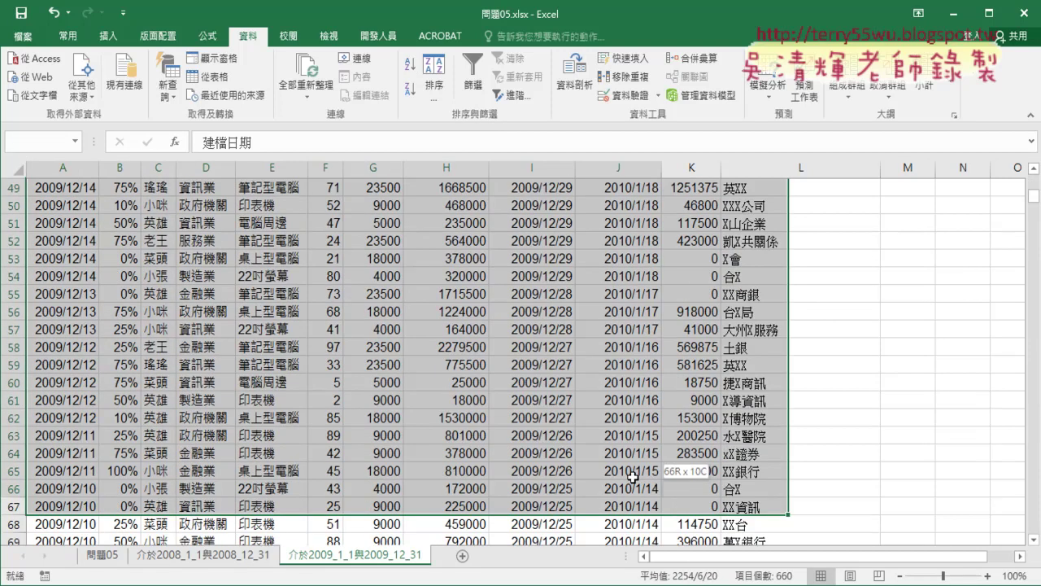
pyautogui.scroll(3, 566, 439)
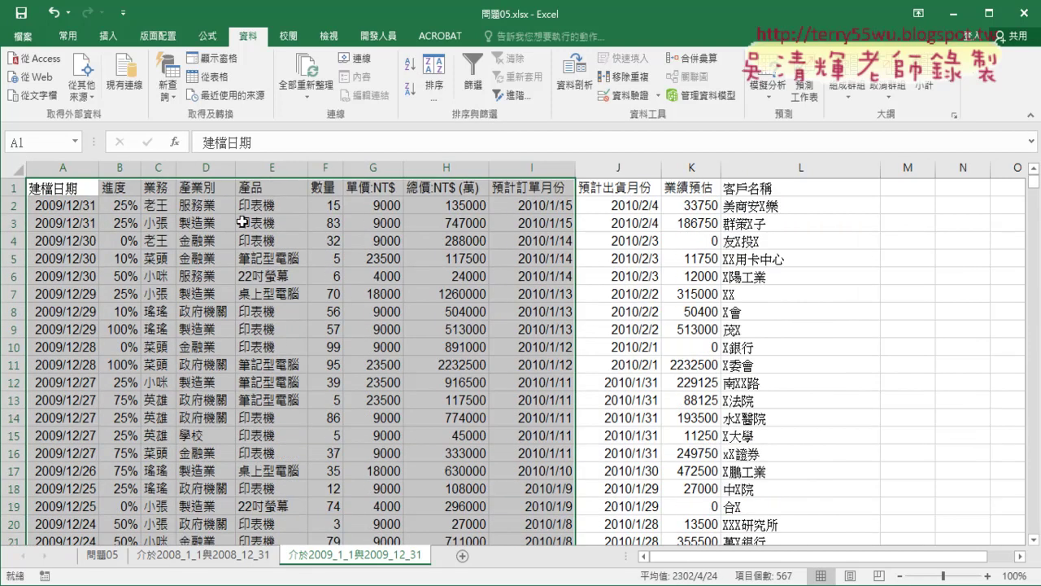
pyautogui.click(88, 188)
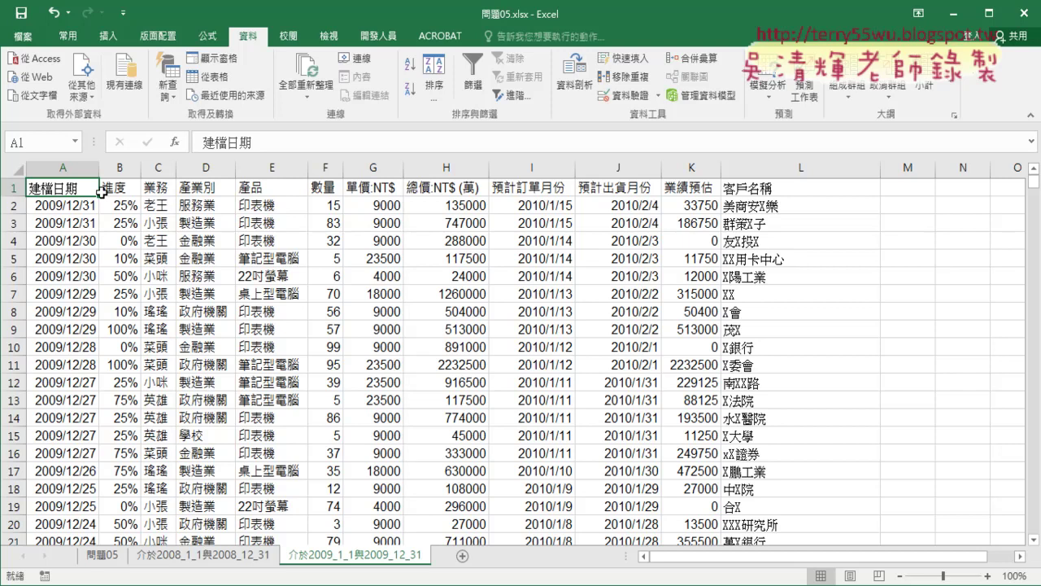
# Step: Open the code of the macro assigned to the 篩選建檔日期 button on 問題05 via 指定巨集 > 編輯
pyautogui.click(108, 559)
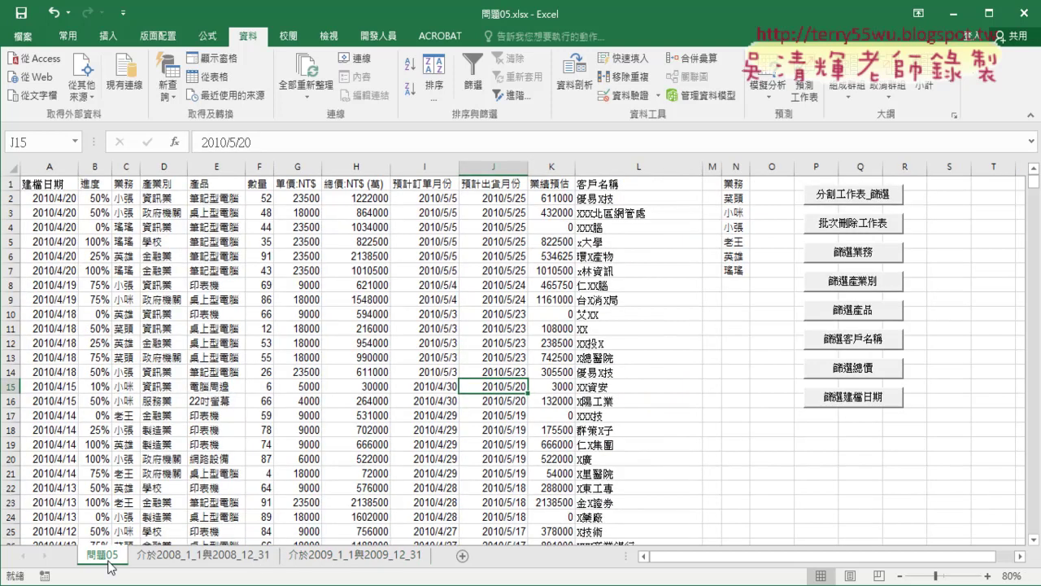
pyautogui.rightClick(848, 405)
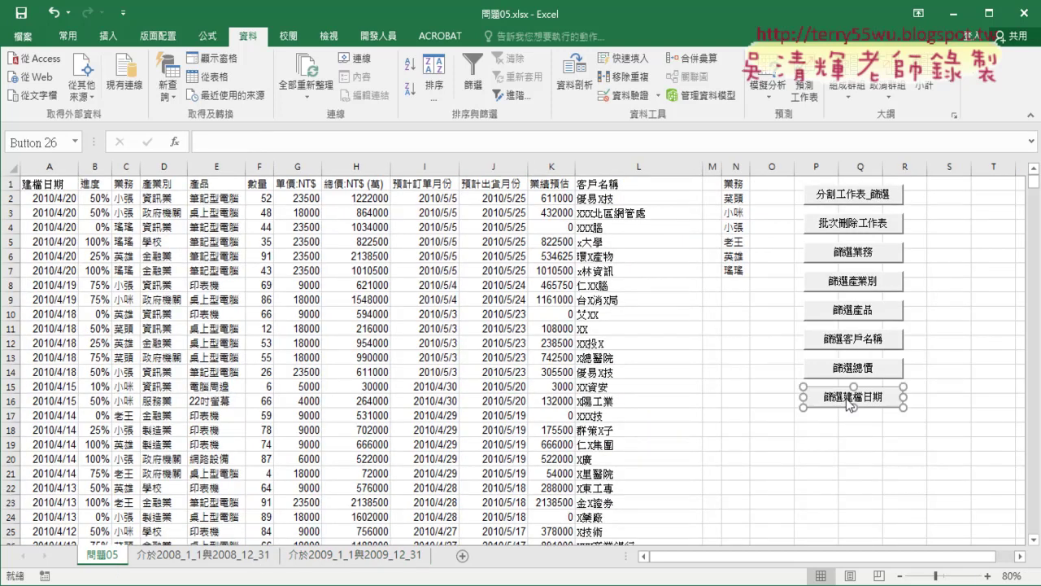
pyautogui.click(887, 528)
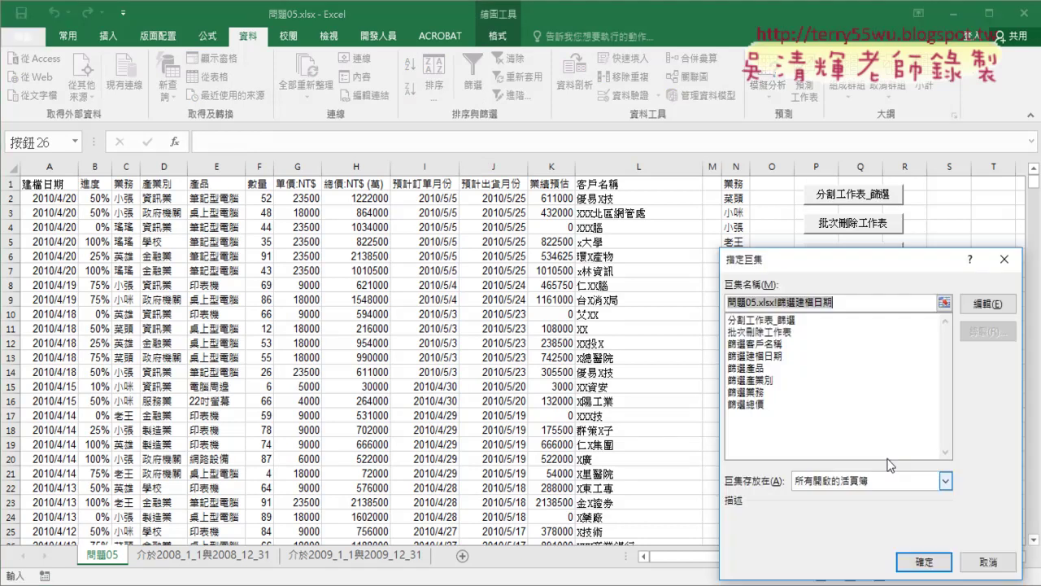
pyautogui.click(988, 304)
pyautogui.scroll(6, 483, 305)
# Step: Locate Sub 篩選建檔日期(), highlight 建檔日期 in its name, then bring up the 程式碼 notes in Google Docs
pyautogui.scroll(3, 483, 305)
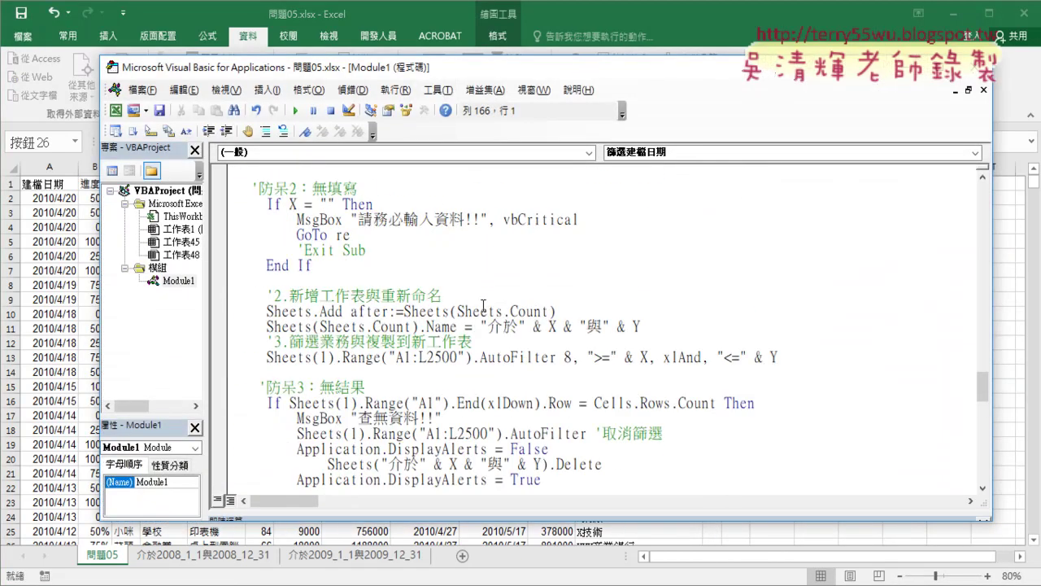
pyautogui.scroll(8, 483, 305)
pyautogui.scroll(2, 482, 305)
pyautogui.scroll(-3, 482, 305)
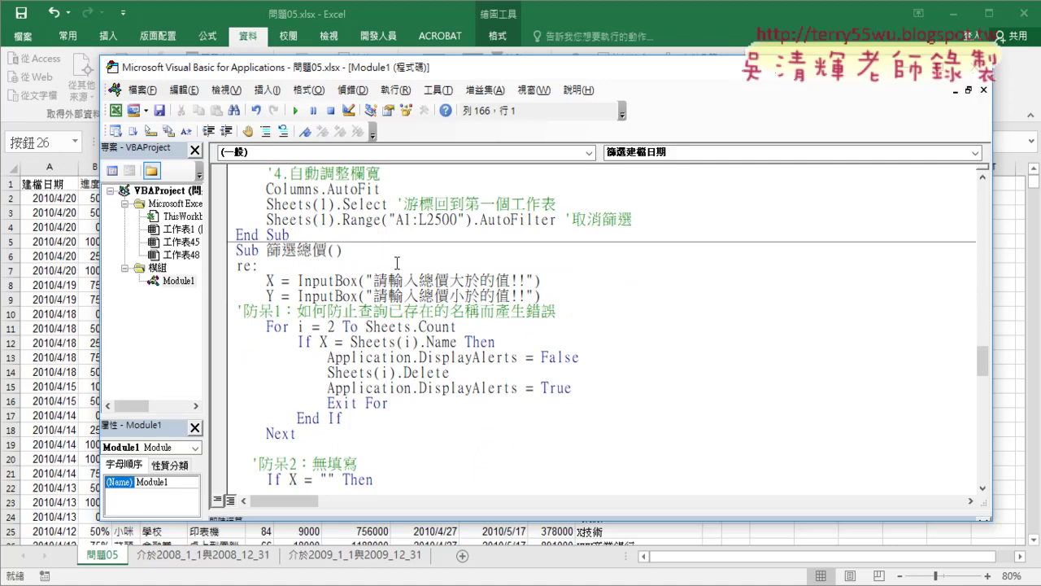
pyautogui.scroll(-7, 436, 298)
pyautogui.scroll(-5, 436, 298)
pyautogui.scroll(-3, 436, 298)
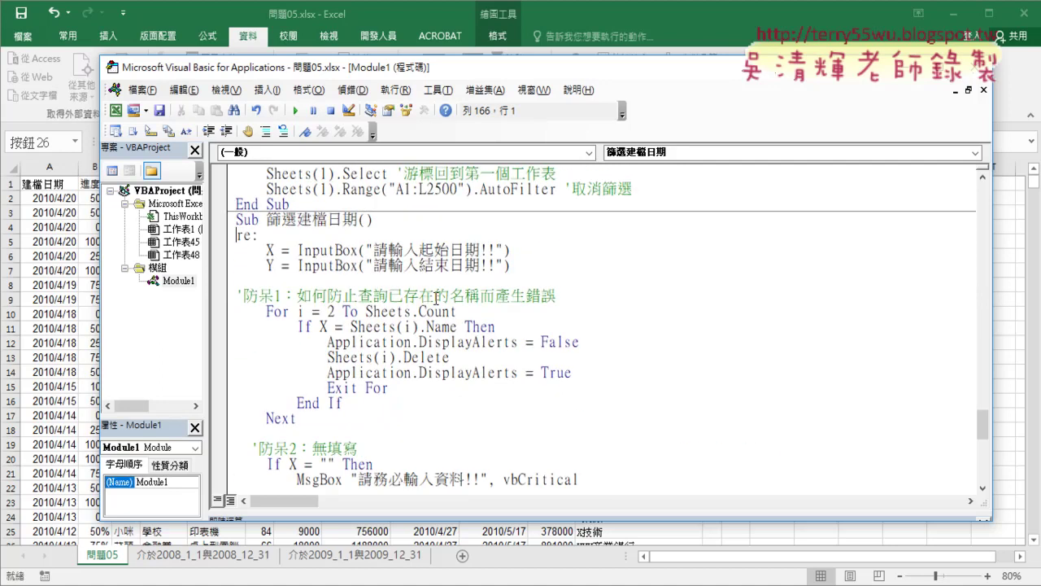
pyautogui.scroll(2, 436, 298)
pyautogui.scroll(-2, 436, 297)
pyautogui.moveTo(297, 219); pyautogui.dragTo(359, 221)
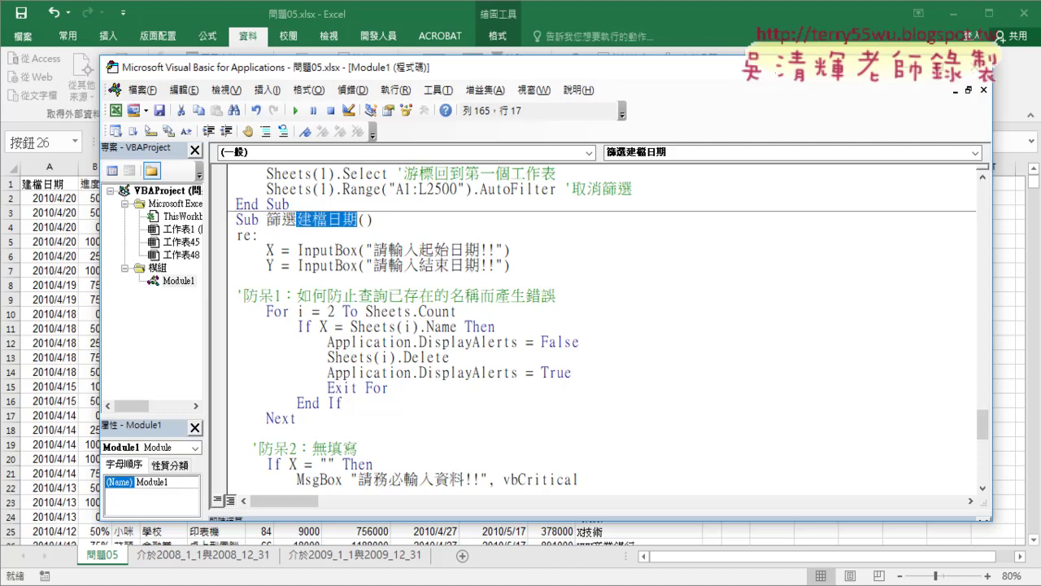
pyautogui.click(167, 524)
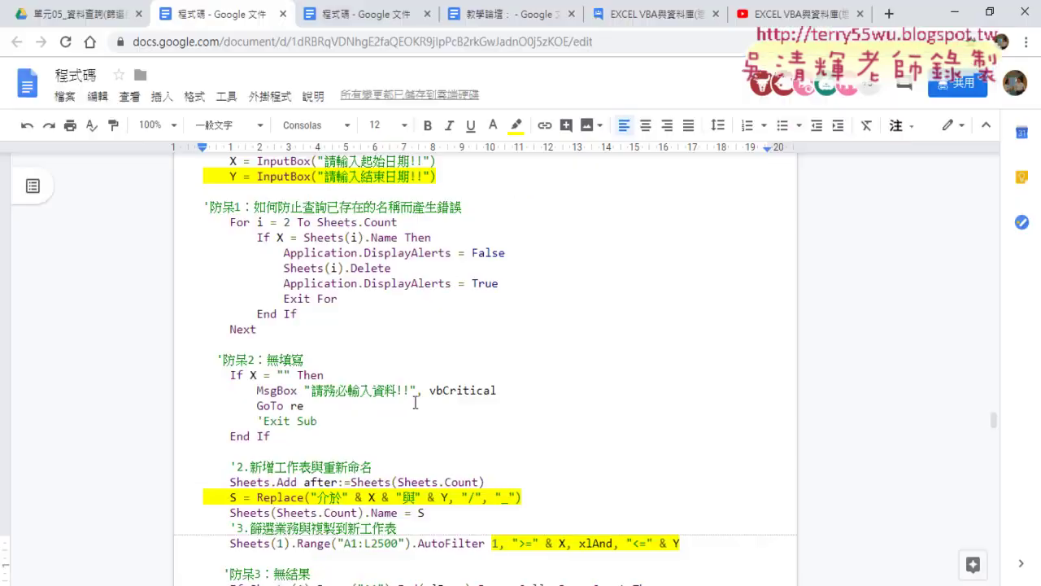
# Step: Highlight the start-date and end-date prompt texts in the Docs code
pyautogui.scroll(2, 416, 403)
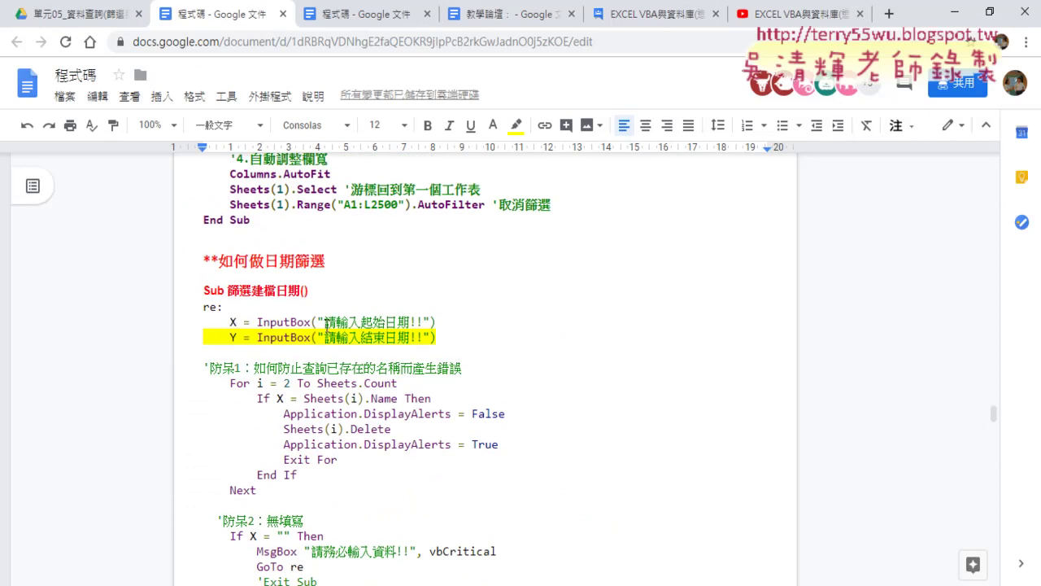
pyautogui.moveTo(324, 322); pyautogui.dragTo(423, 323)
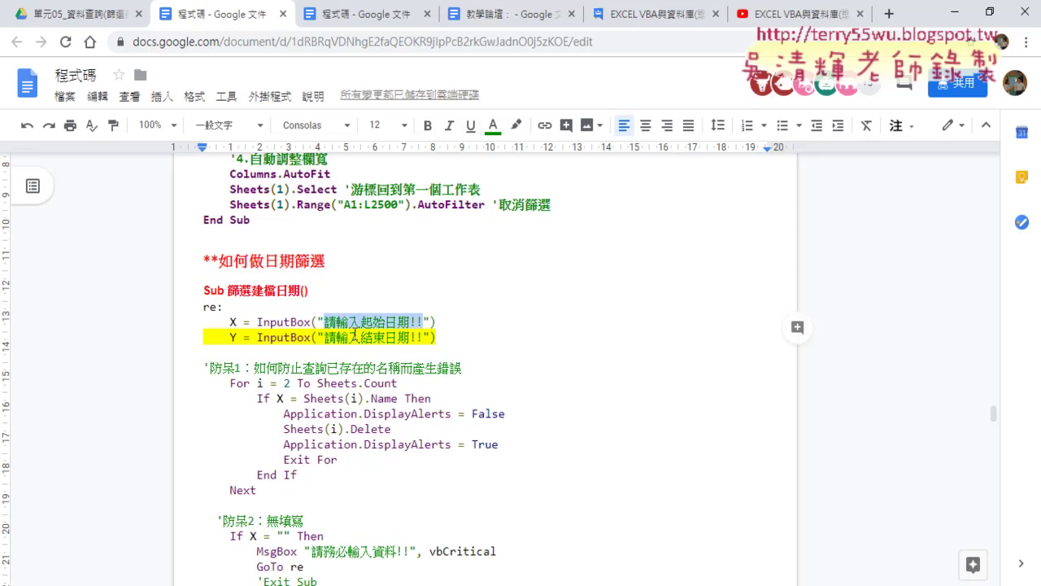
pyautogui.moveTo(325, 337); pyautogui.dragTo(424, 337)
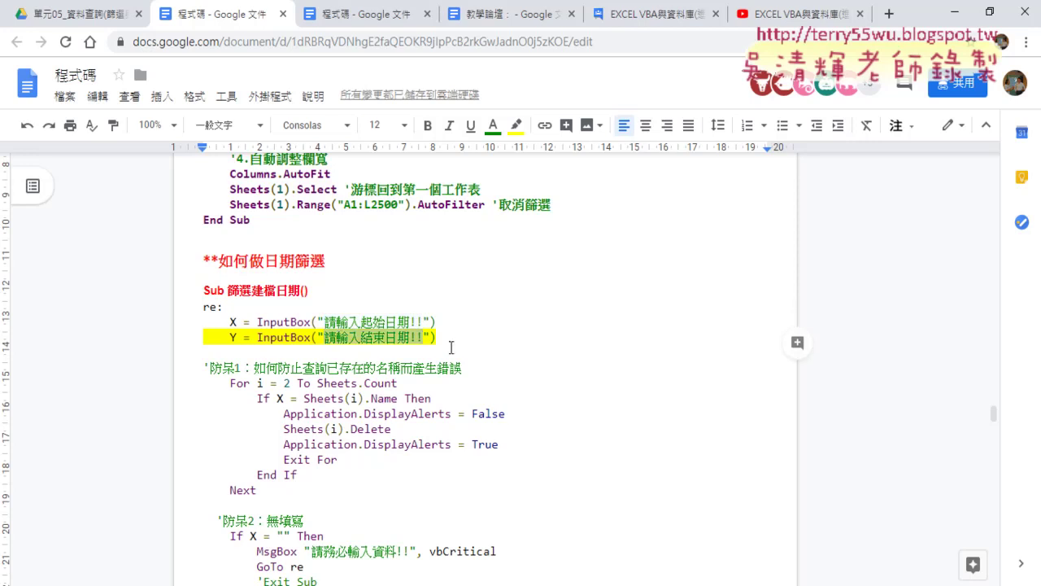
# Step: Highlight the Replace line's arguments, then return to the VBA editor
pyautogui.scroll(-3, 451, 347)
pyautogui.scroll(-2, 451, 347)
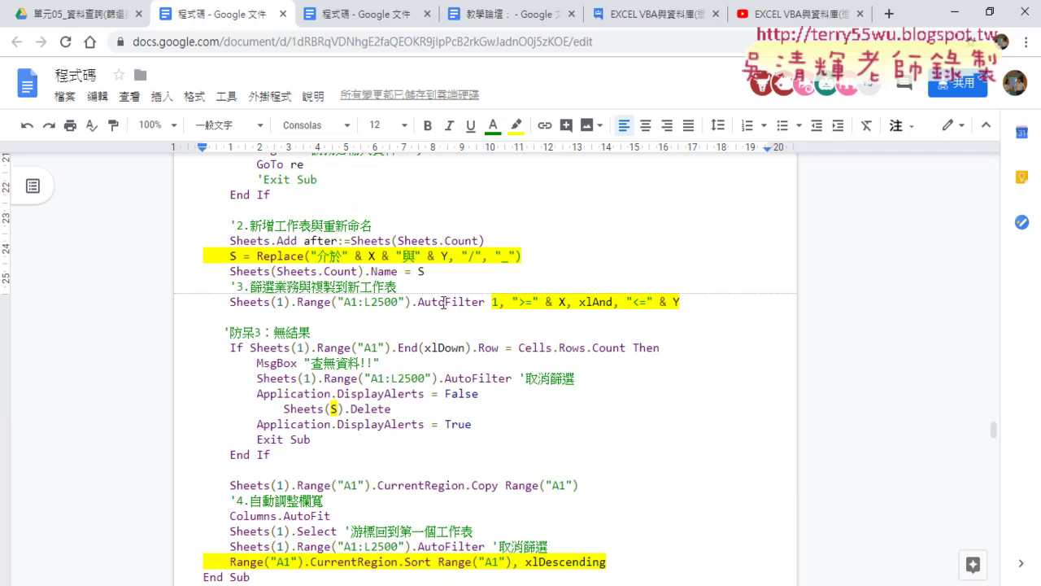
pyautogui.moveTo(524, 257); pyautogui.dragTo(202, 257)
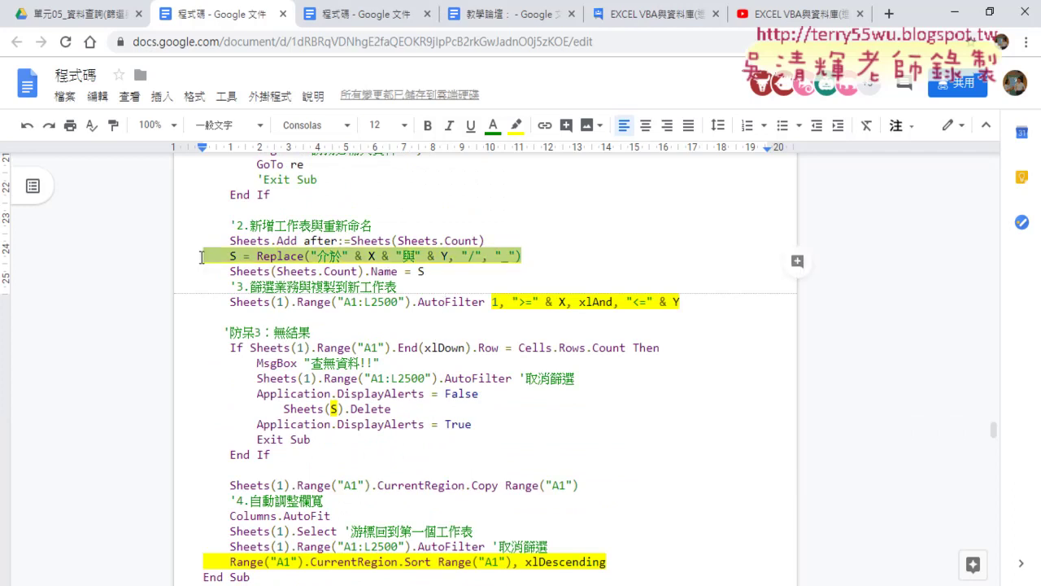
pyautogui.click(204, 579)
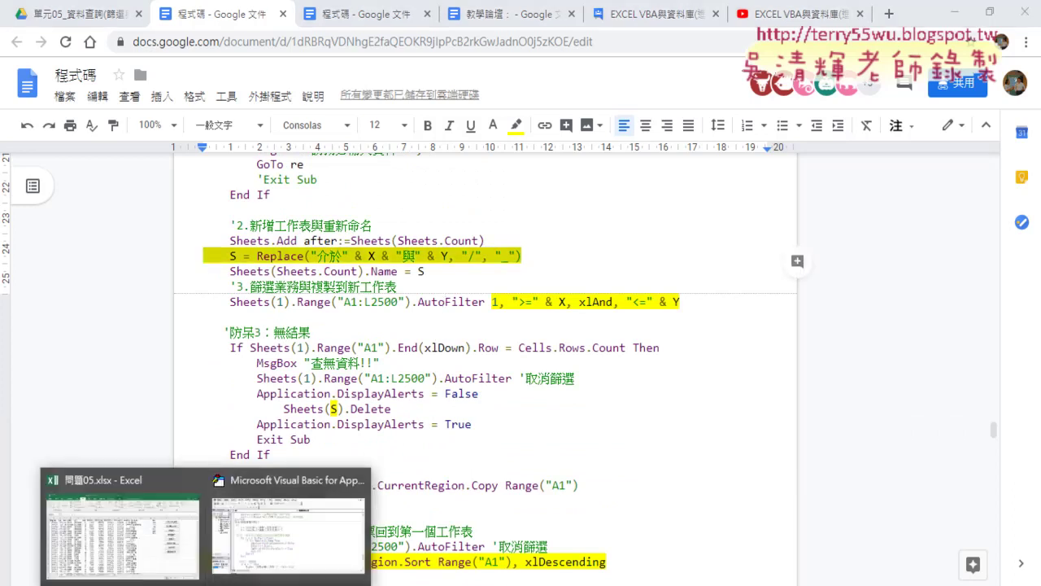
pyautogui.click(262, 549)
# Step: Highlight the Sheets.Add and Replace lines, then pick out the "/" and "_" arguments
pyautogui.scroll(-1, 440, 364)
pyautogui.scroll(-4, 440, 364)
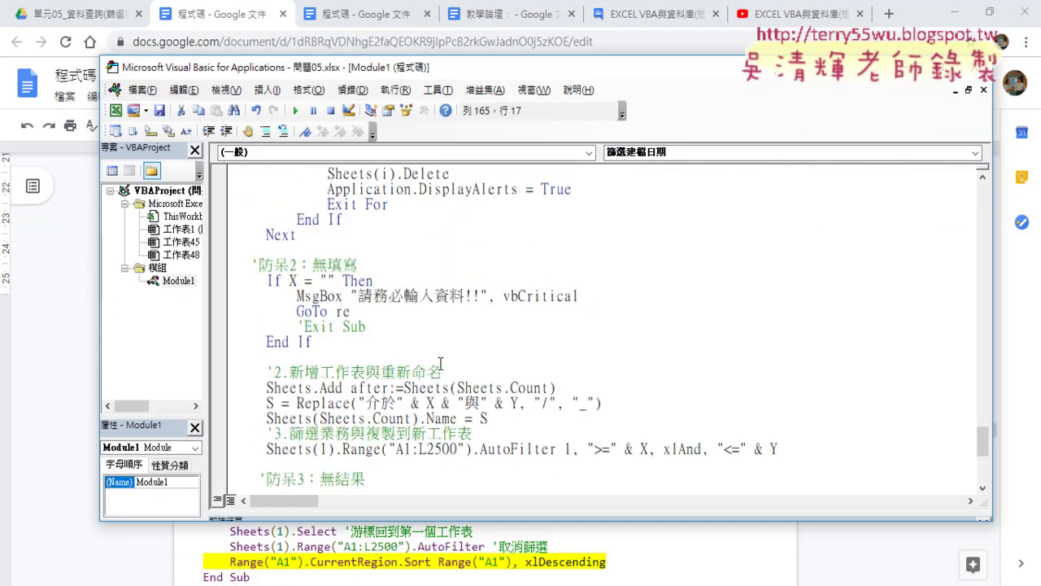
pyautogui.moveTo(610, 403)
pyautogui.mouseDown()
pyautogui.moveTo(236, 391)
pyautogui.moveTo(219, 400)
pyautogui.mouseUp()
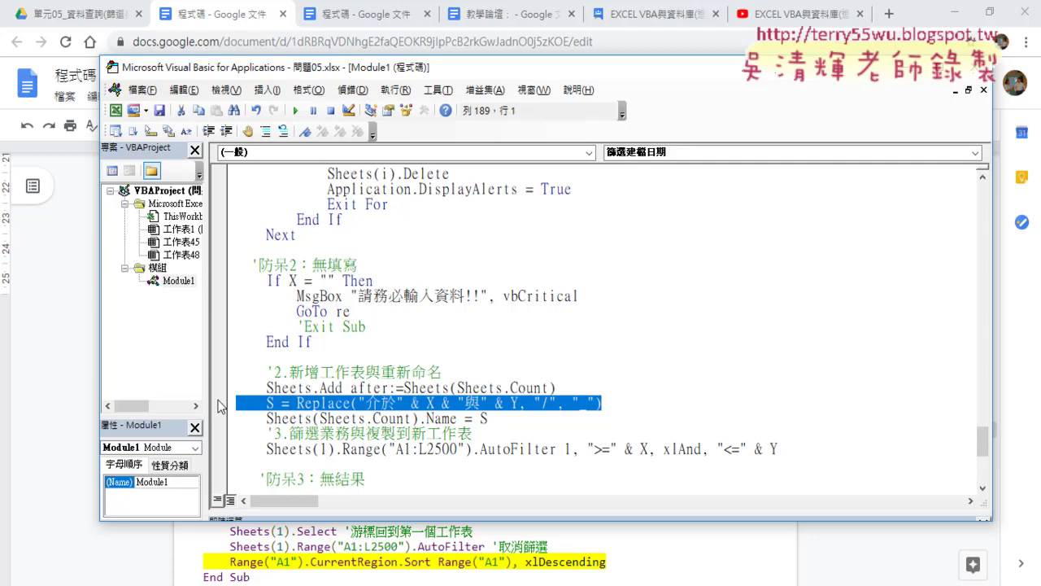
pyautogui.click(569, 406)
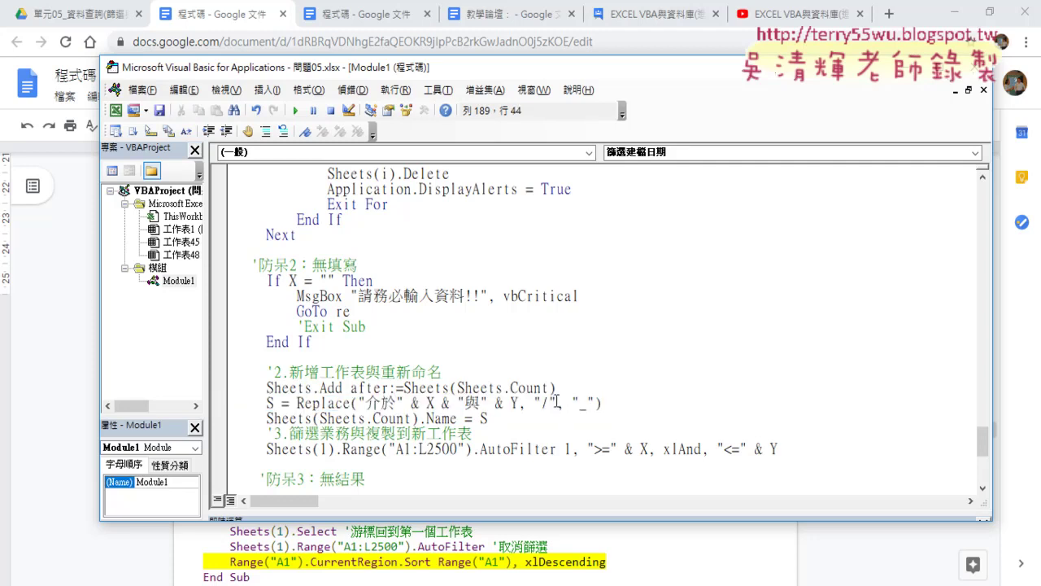
pyautogui.doubleClick(544, 402)
pyautogui.doubleClick(583, 403)
# Step: Insert vba. before Replace and highlight the "介於" & X & "與" & Y argument
pyautogui.click(589, 404)
pyautogui.moveTo(298, 402); pyautogui.dragTo(352, 404)
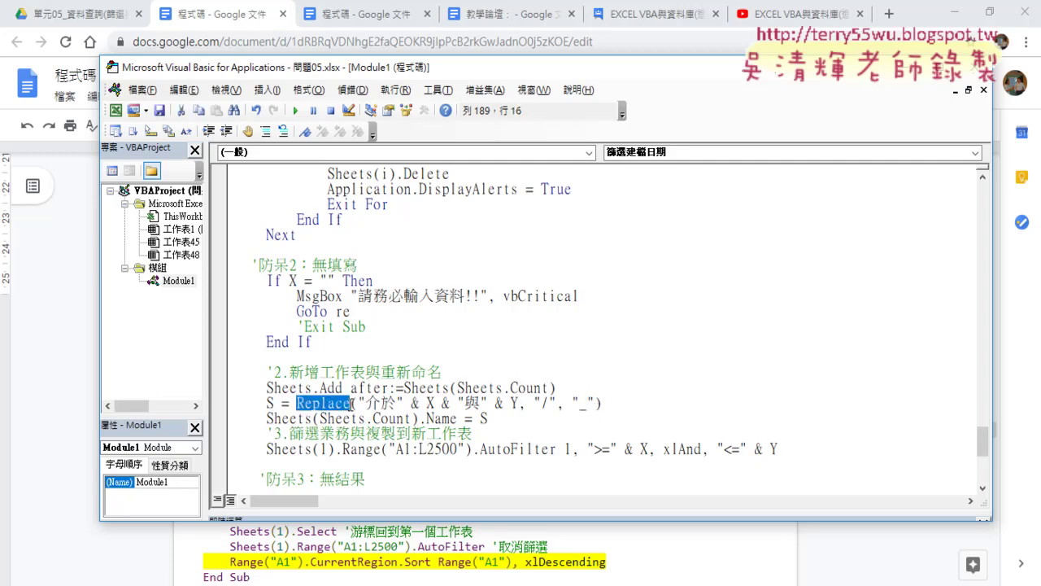
pyautogui.click(297, 402)
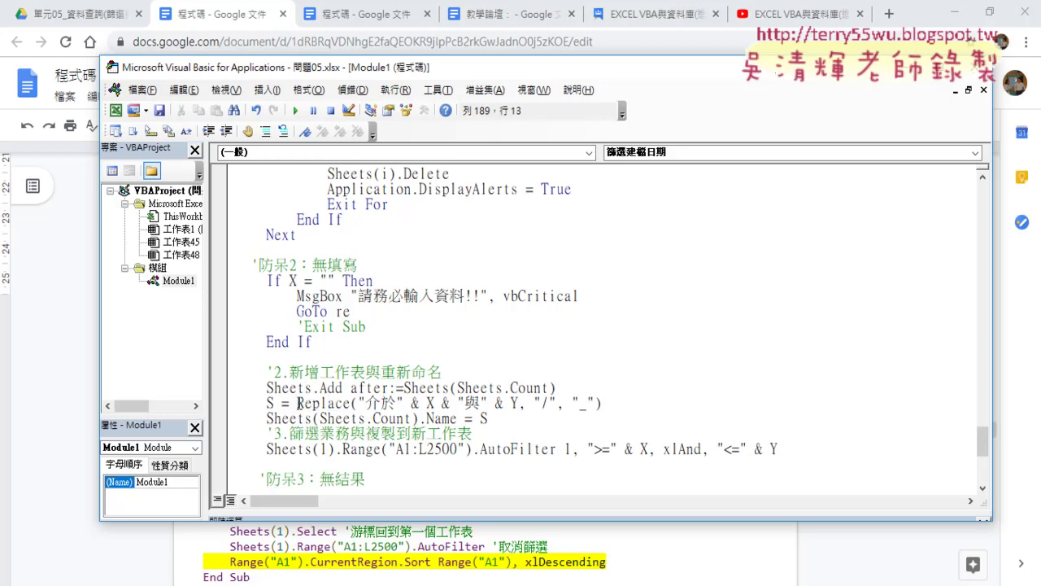
pyautogui.write('vb')
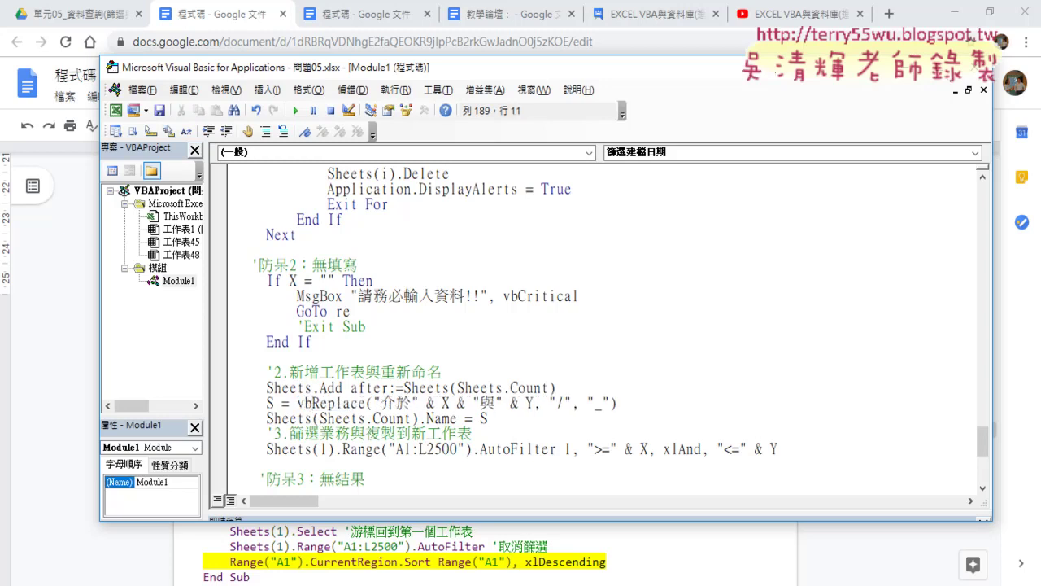
pyautogui.write('a.')
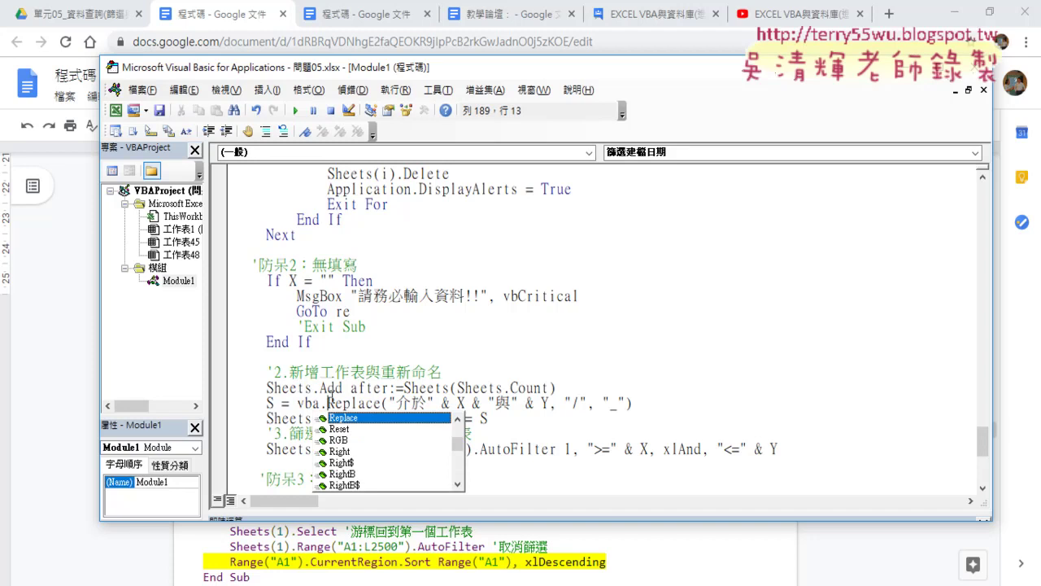
pyautogui.moveTo(389, 401)
pyautogui.mouseDown()
pyautogui.moveTo(573, 408)
pyautogui.moveTo(549, 404)
pyautogui.mouseUp()
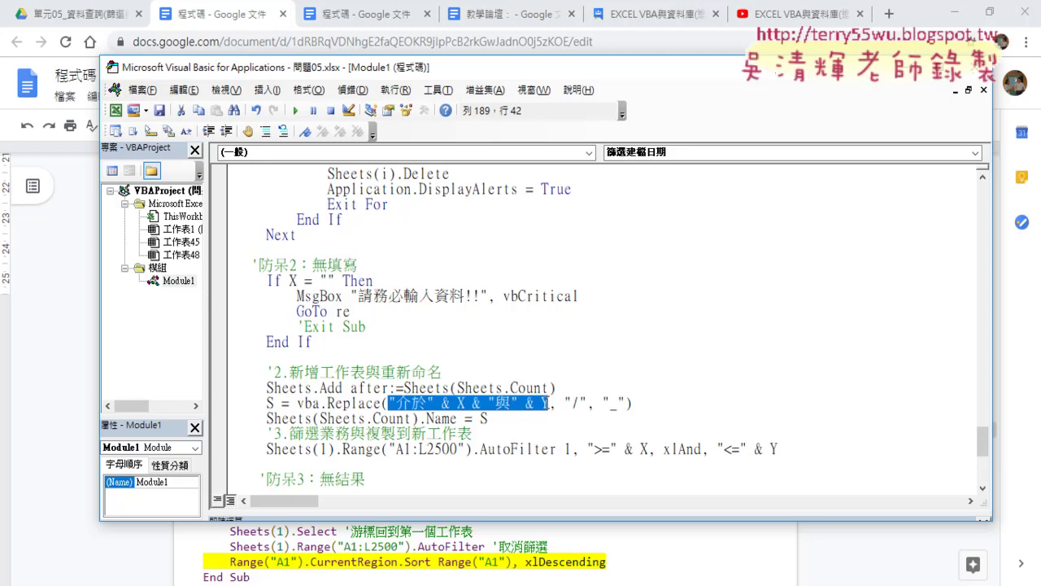
pyautogui.scroll(3, 472, 364)
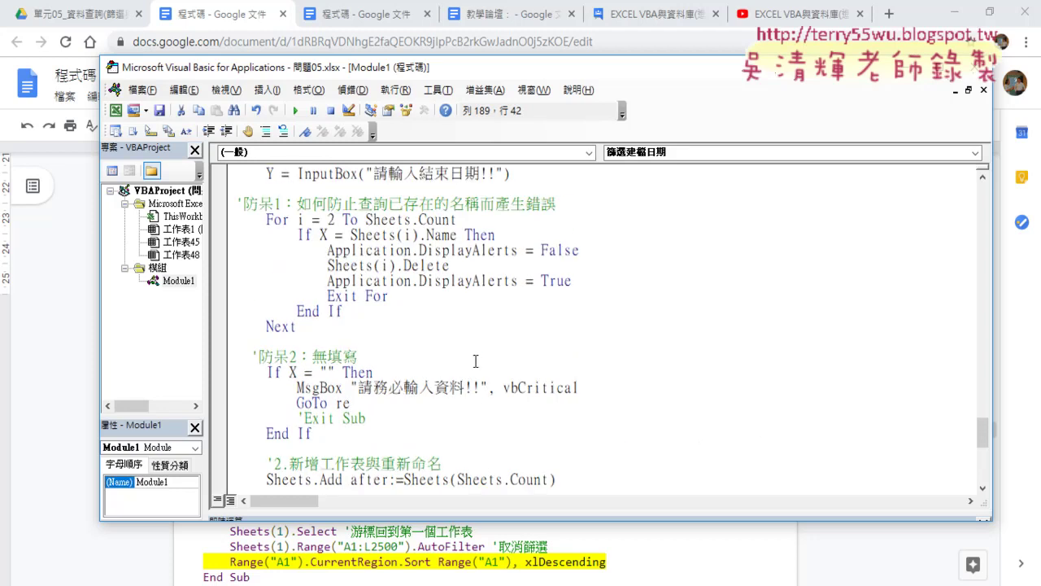
pyautogui.scroll(1, 476, 360)
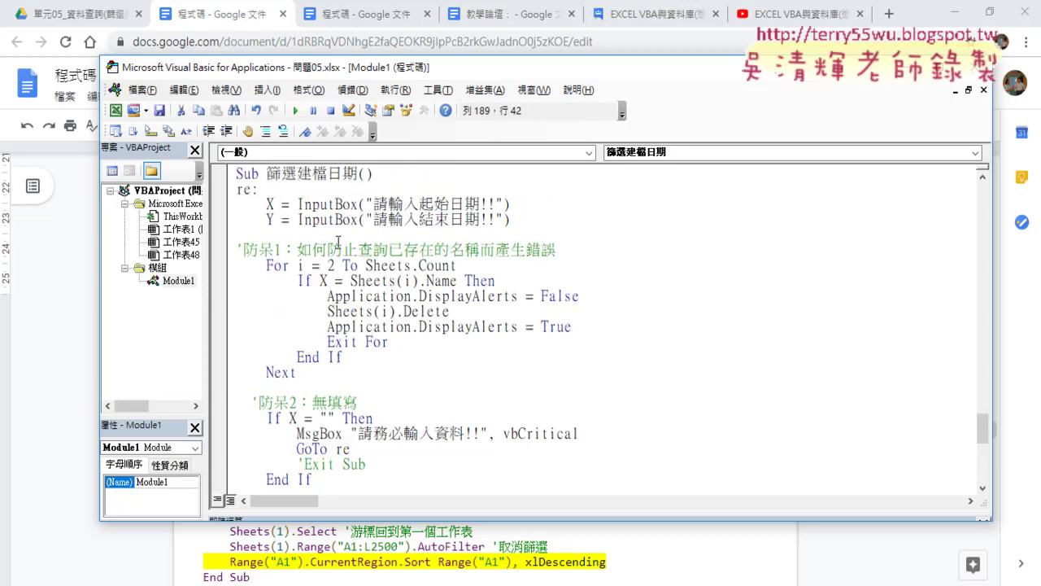
pyautogui.scroll(-2, 376, 287)
pyautogui.scroll(-1, 386, 303)
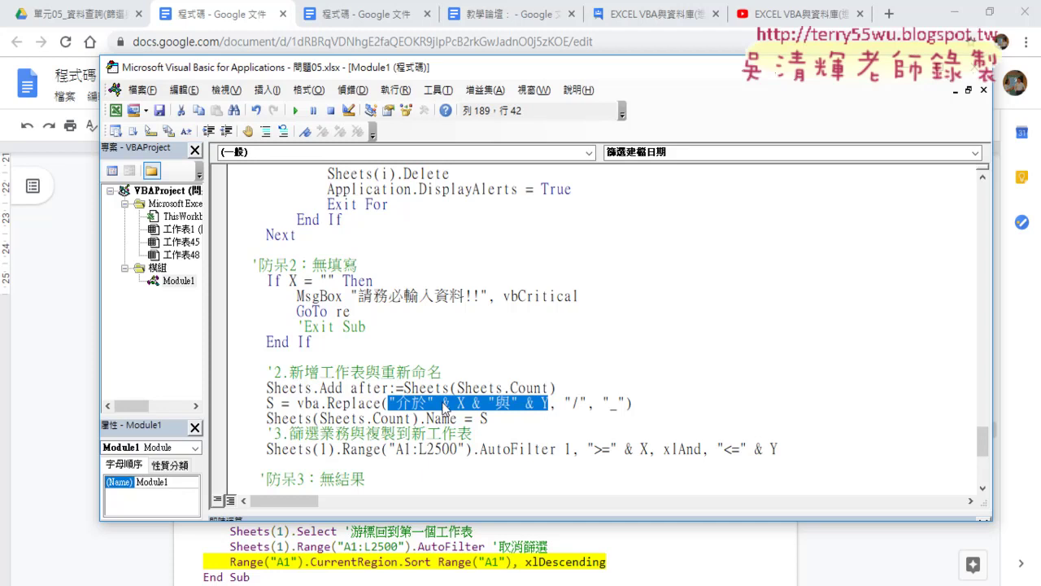
pyautogui.moveTo(562, 401); pyautogui.dragTo(587, 402)
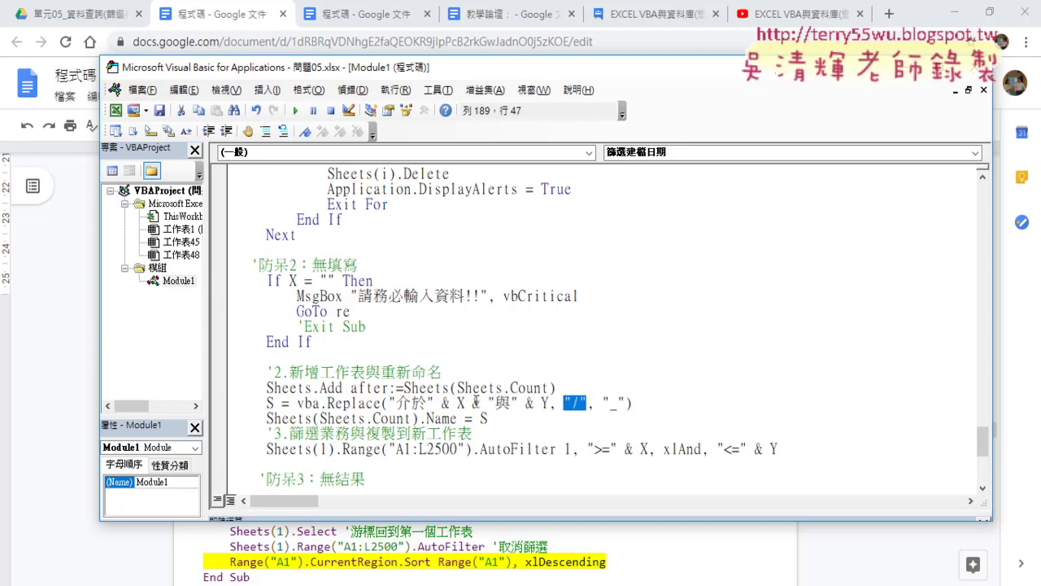
pyautogui.doubleClick(460, 402)
pyautogui.doubleClick(545, 403)
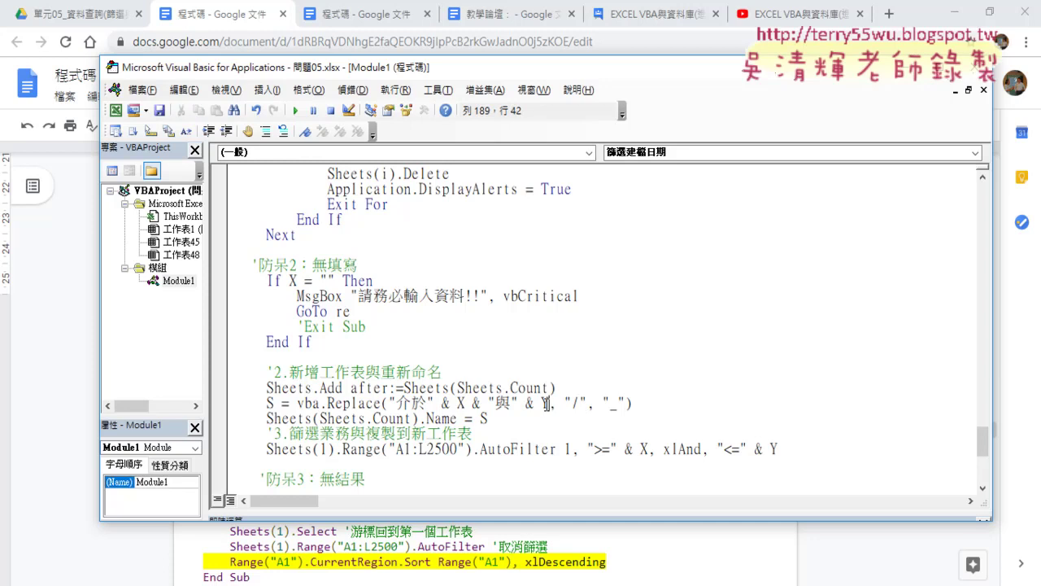
pyautogui.doubleClick(446, 401)
pyautogui.doubleClick(476, 402)
# Step: Annotate the code with the example date "2009/1/1", underlining & X and the date's slashes
pyautogui.moveTo(588, 401); pyautogui.dragTo(564, 402)
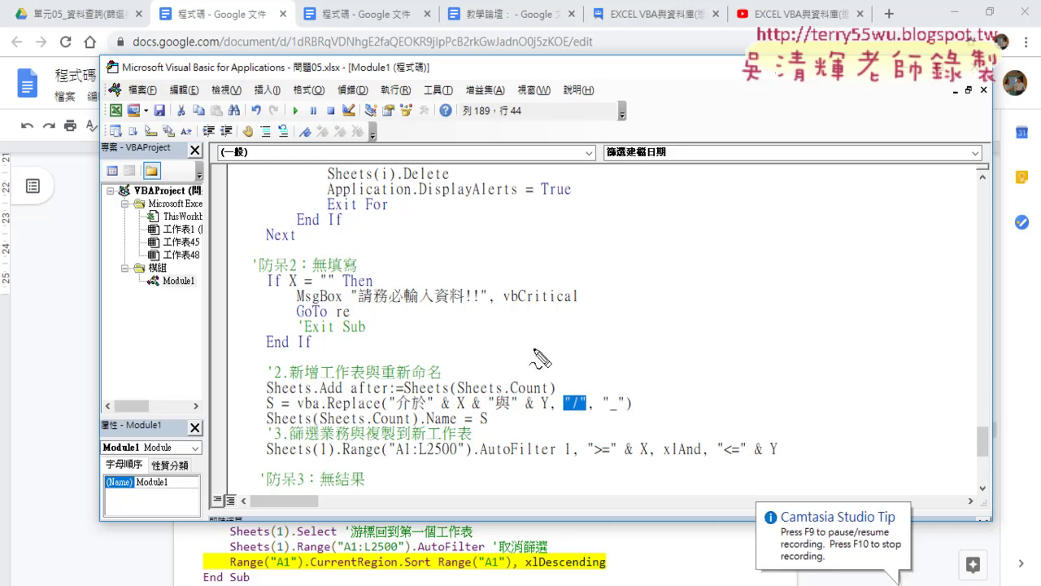
pyautogui.moveTo(433, 333)
pyautogui.mouseDown()
pyautogui.moveTo(450, 347)
pyautogui.moveTo(458, 330)
pyautogui.moveTo(472, 331)
pyautogui.moveTo(490, 355)
pyautogui.moveTo(507, 355)
pyautogui.mouseUp()
pyautogui.moveTo(522, 326)
pyautogui.mouseDown()
pyautogui.moveTo(520, 356)
pyautogui.moveTo(529, 356)
pyautogui.mouseUp()
pyautogui.moveTo(548, 324); pyautogui.dragTo(547, 352)
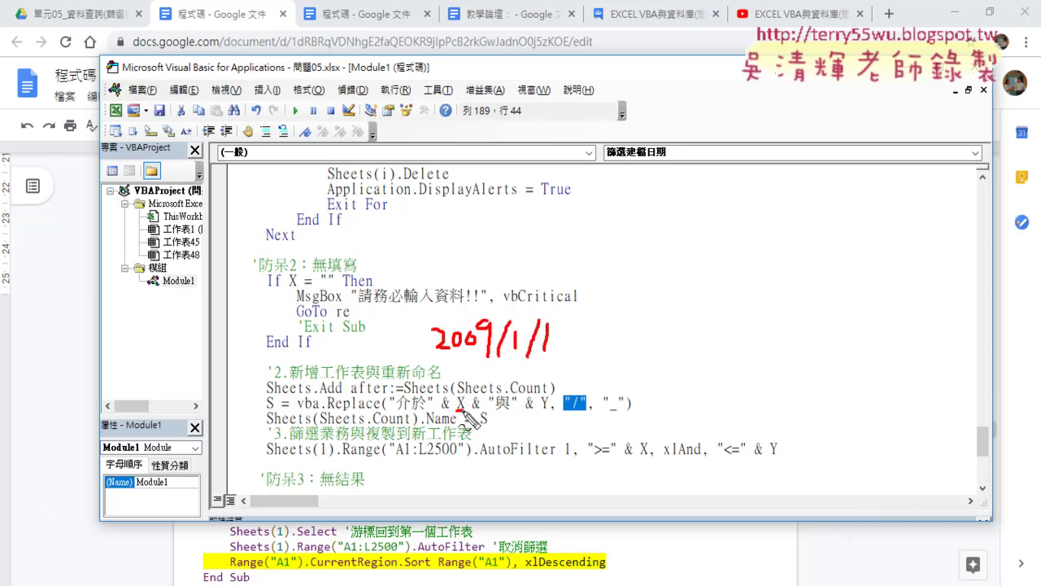
pyautogui.moveTo(441, 411); pyautogui.dragTo(451, 411)
pyautogui.moveTo(457, 410); pyautogui.dragTo(488, 414)
pyautogui.moveTo(417, 317); pyautogui.dragTo(428, 332)
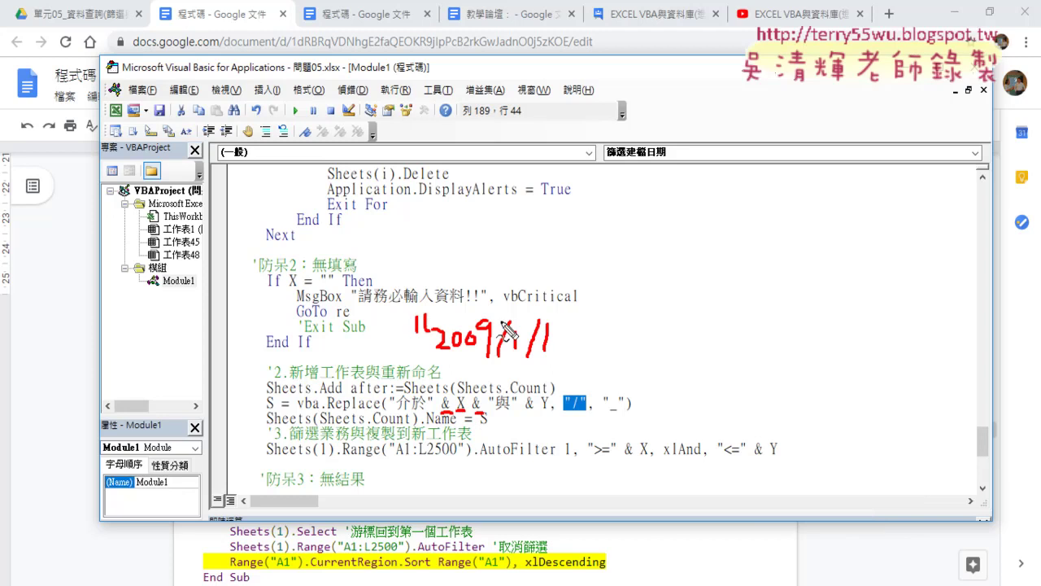
pyautogui.moveTo(558, 308); pyautogui.dragTo(559, 325)
pyautogui.moveTo(575, 304); pyautogui.dragTo(575, 327)
pyautogui.moveTo(486, 355); pyautogui.dragTo(545, 354)
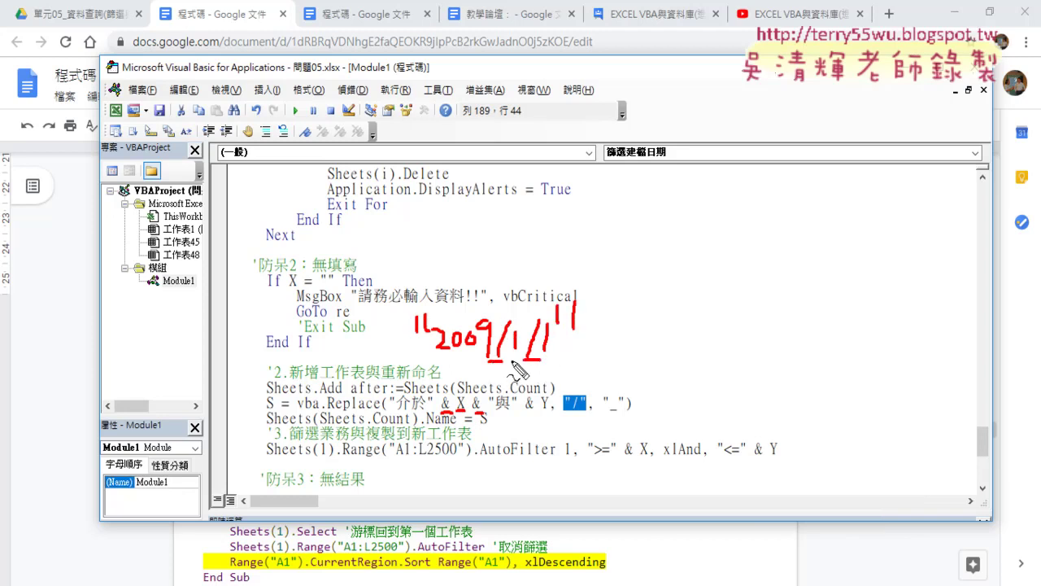
# Step: Annotate how Replace turns "/" into "_" and how S names the new sheet
pyautogui.moveTo(605, 417); pyautogui.dragTo(618, 416)
pyautogui.moveTo(574, 388)
pyautogui.mouseDown()
pyautogui.moveTo(593, 356)
pyautogui.moveTo(605, 381)
pyautogui.moveTo(594, 379)
pyautogui.mouseUp()
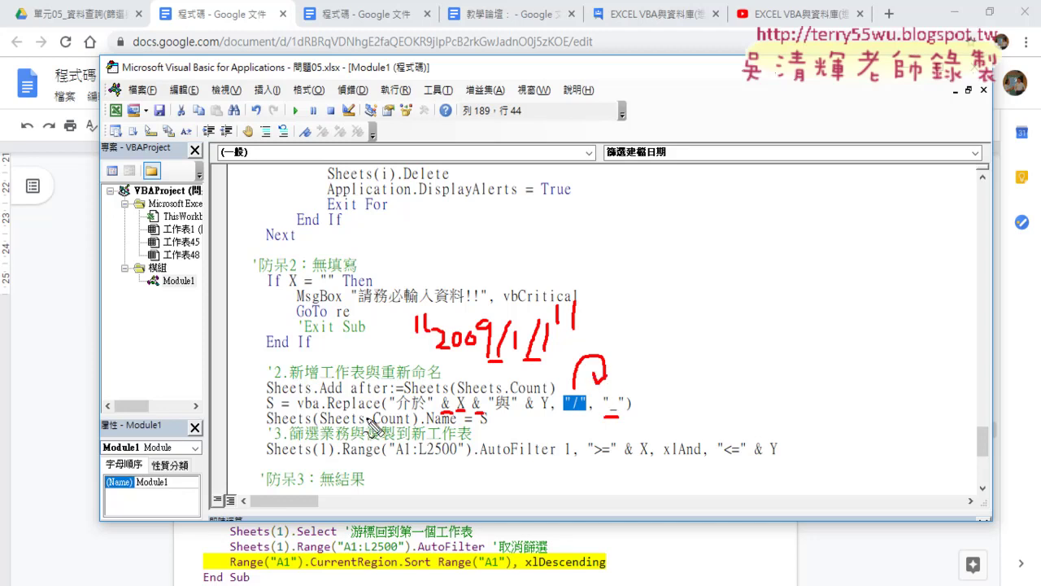
pyautogui.moveTo(379, 411); pyautogui.dragTo(350, 412)
pyautogui.moveTo(262, 415)
pyautogui.mouseDown()
pyautogui.moveTo(340, 415)
pyautogui.moveTo(285, 377)
pyautogui.moveTo(272, 392)
pyautogui.mouseUp()
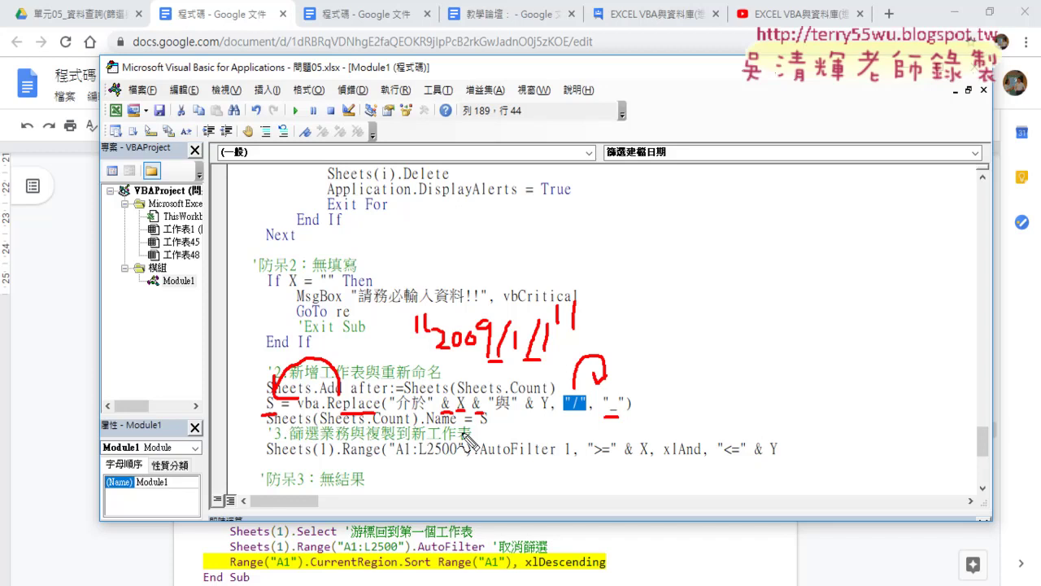
pyautogui.moveTo(474, 424); pyautogui.dragTo(488, 424)
pyautogui.press('Escape')
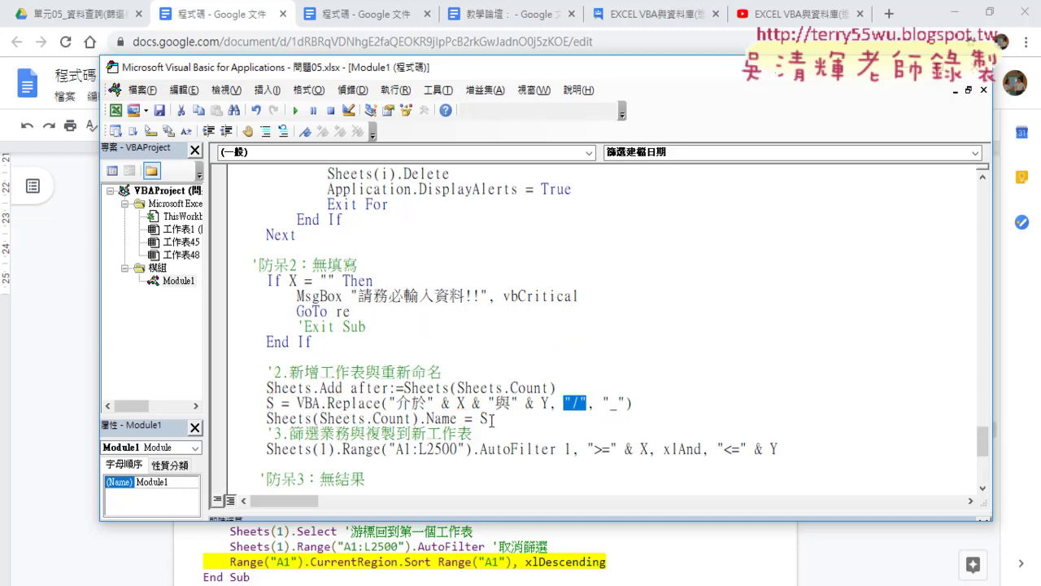
pyautogui.click(493, 434)
pyautogui.scroll(-1, 589, 429)
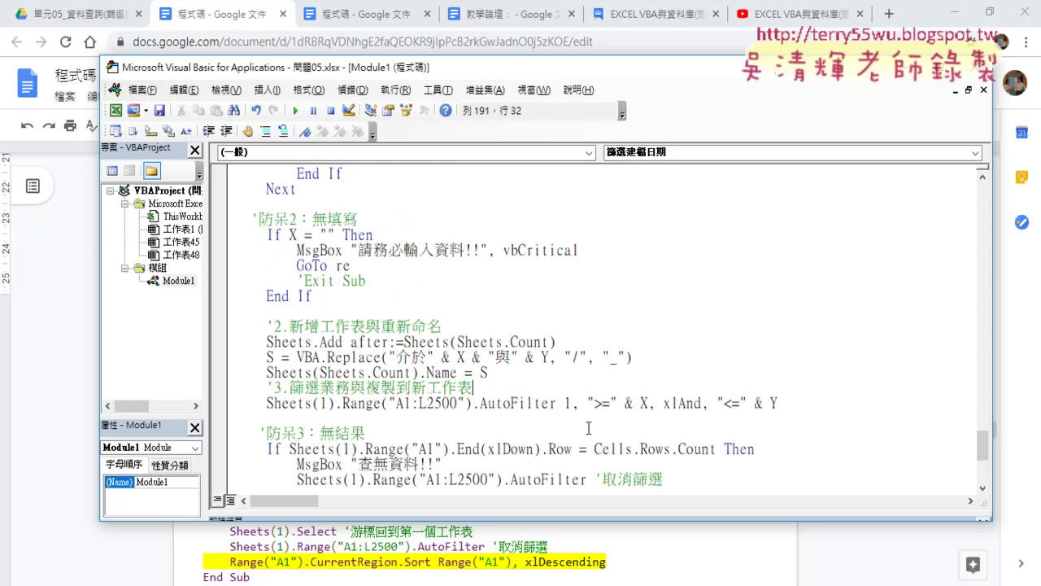
pyautogui.doubleClick(568, 402)
pyautogui.click(589, 403)
pyautogui.moveTo(589, 402); pyautogui.dragTo(618, 402)
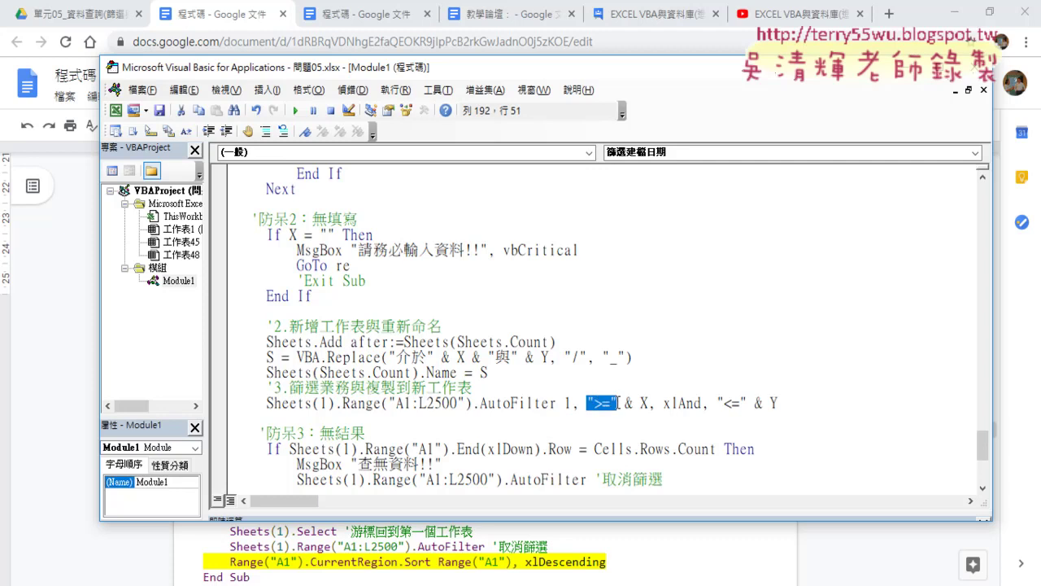
pyautogui.click(619, 403)
pyautogui.moveTo(709, 403); pyautogui.dragTo(687, 403)
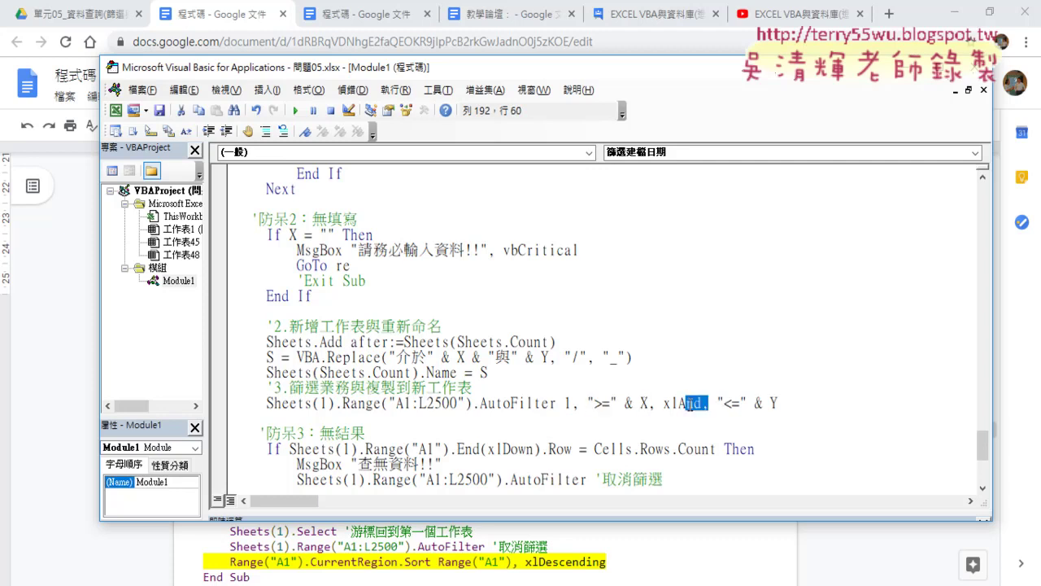